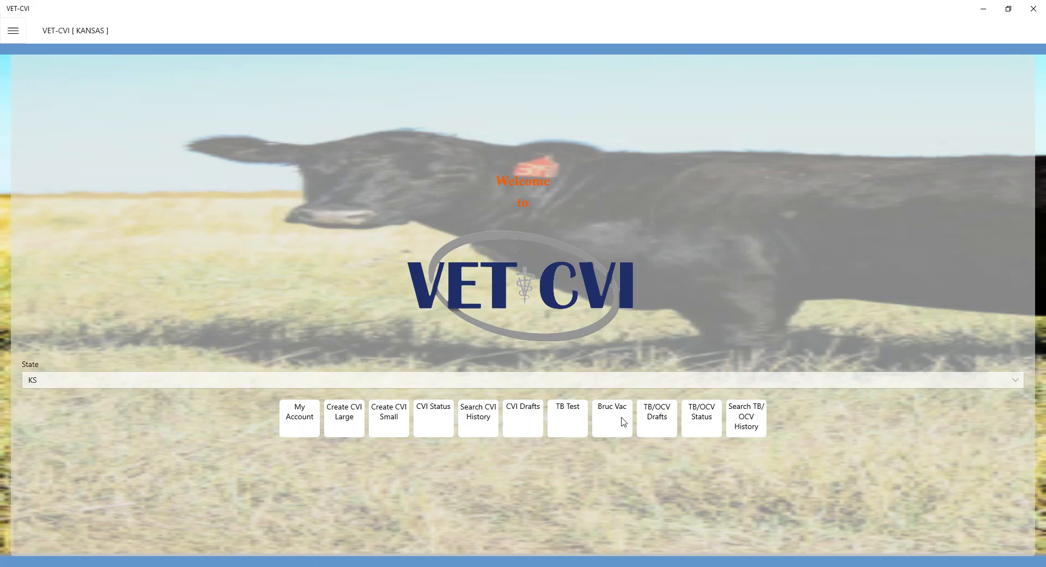
Step: Start a new TB test and continue past the veterinarian and animal location pages, leaving the required location and owner fields empty
left_click(565, 425)
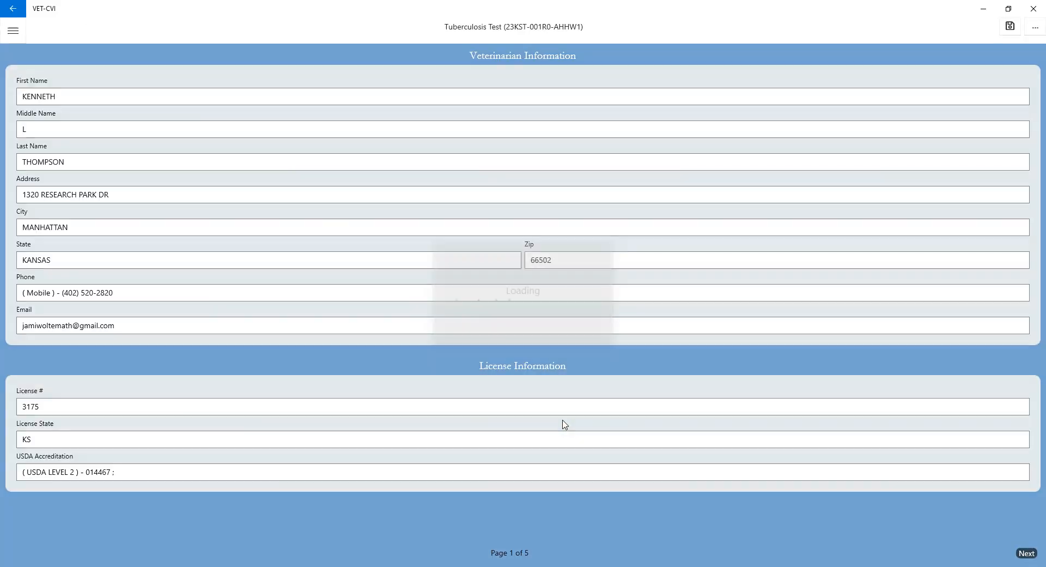
left_click(1026, 554)
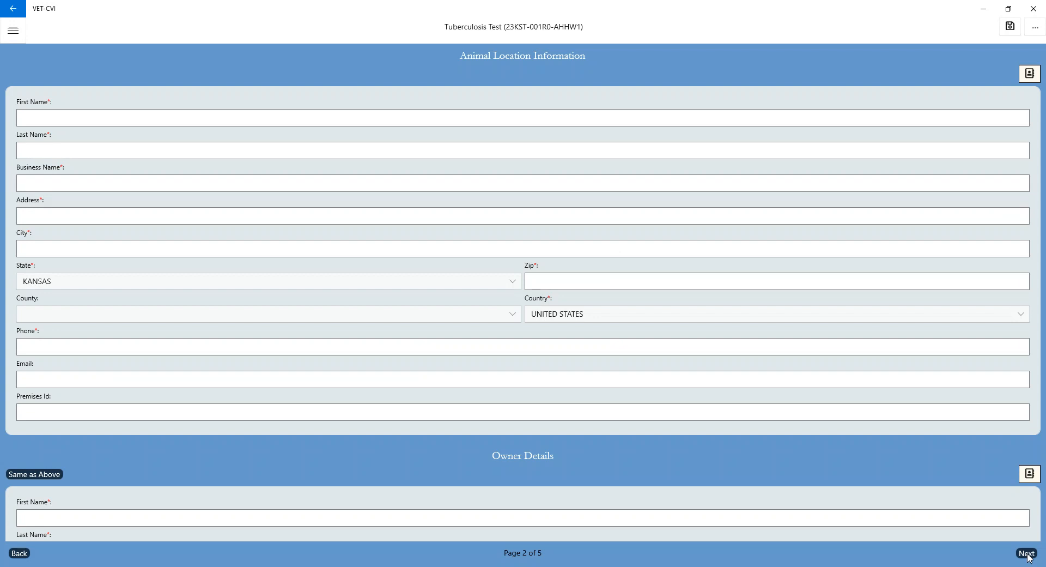
left_click(1027, 554)
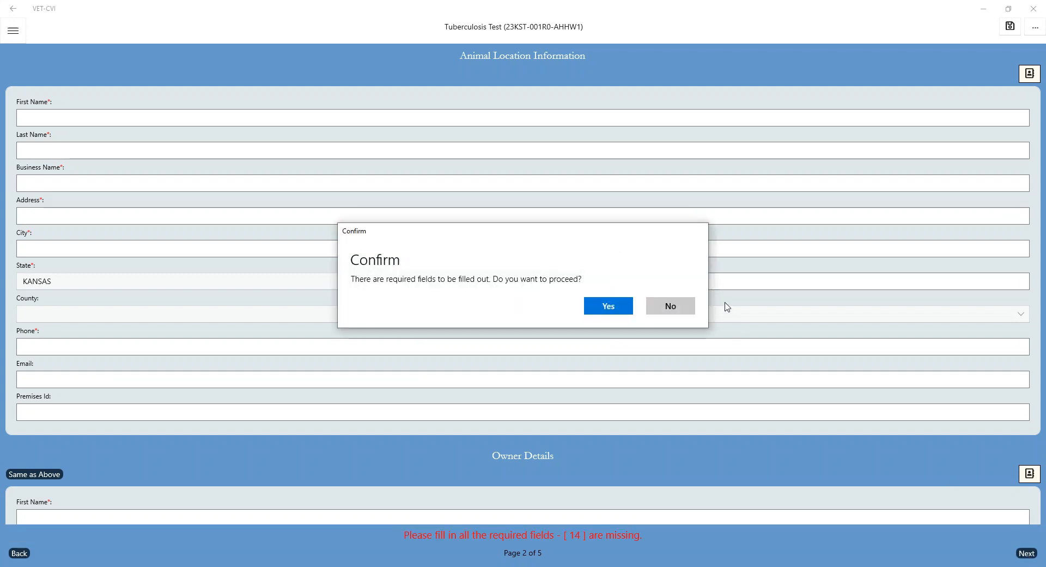
left_click(608, 306)
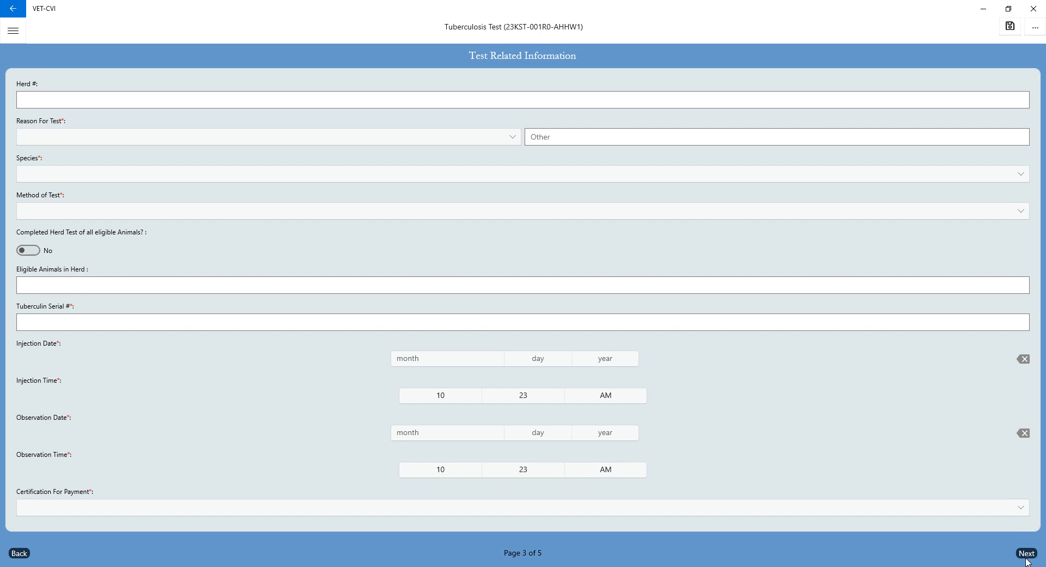
Step: Set the reason for the test to HERD (RE)ACCREDIT and the species to Cattle
left_click(197, 140)
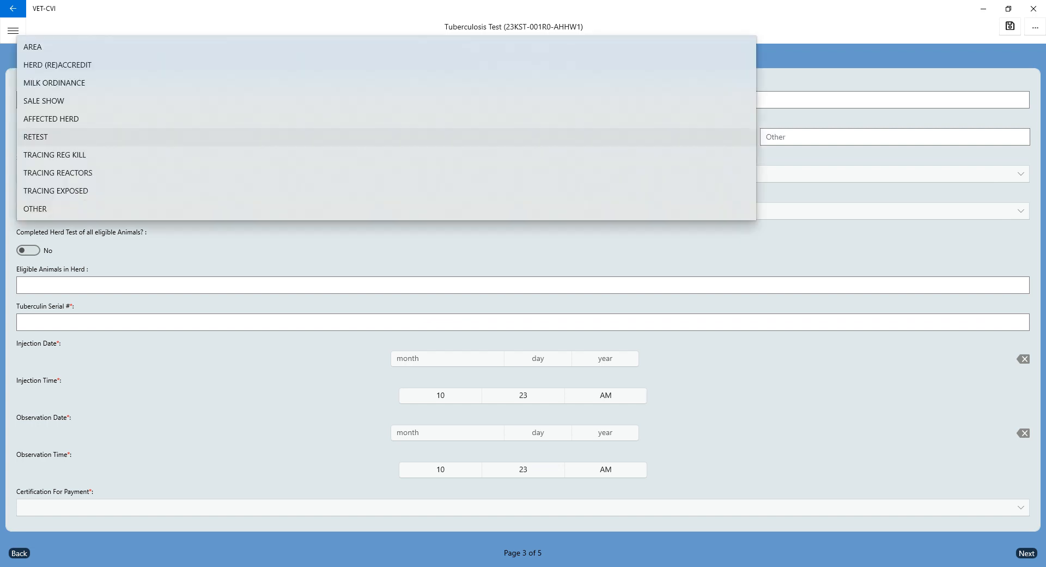
left_click(82, 66)
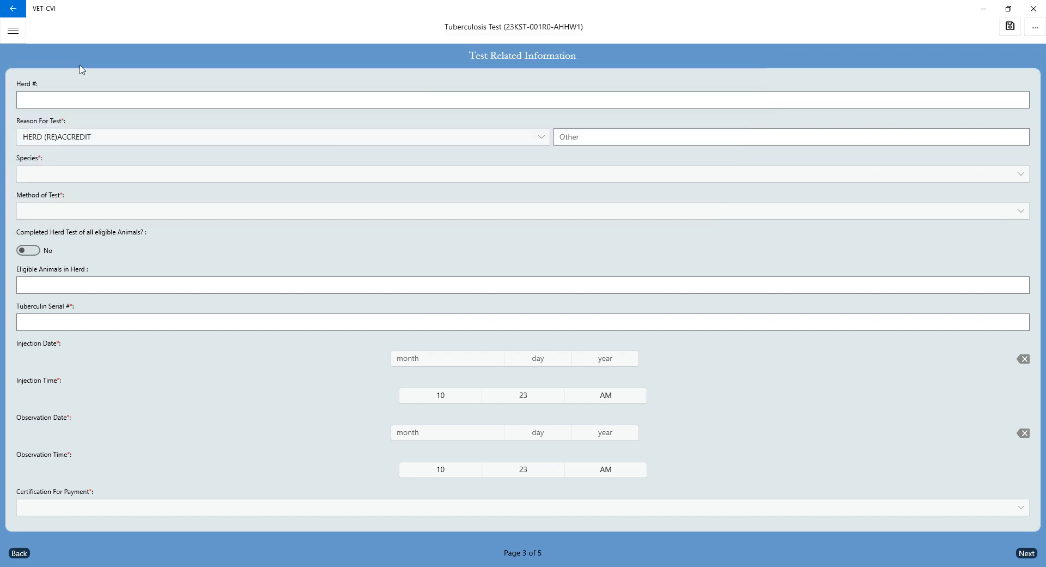
left_click(102, 173)
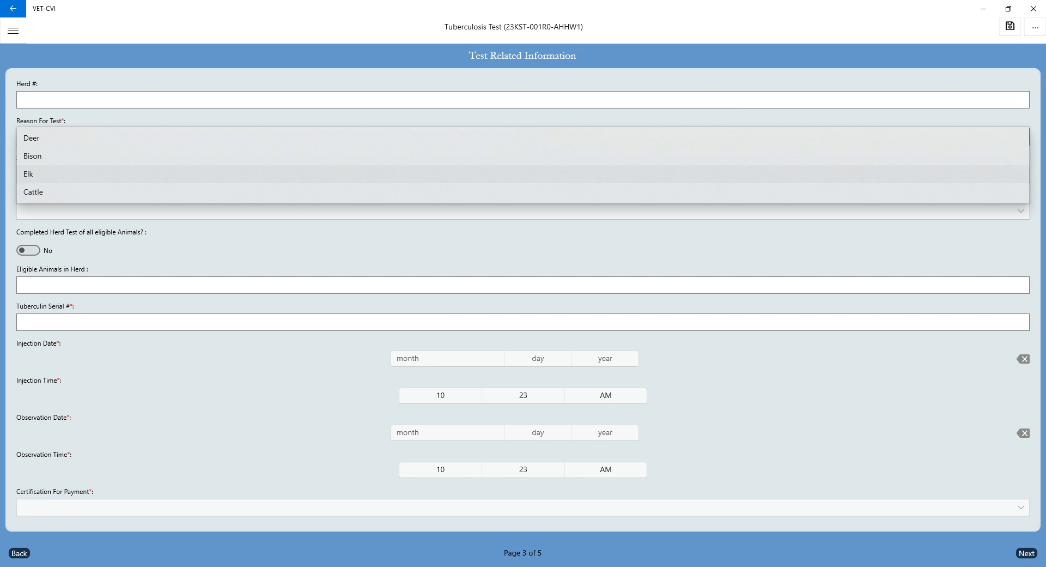
left_click(58, 192)
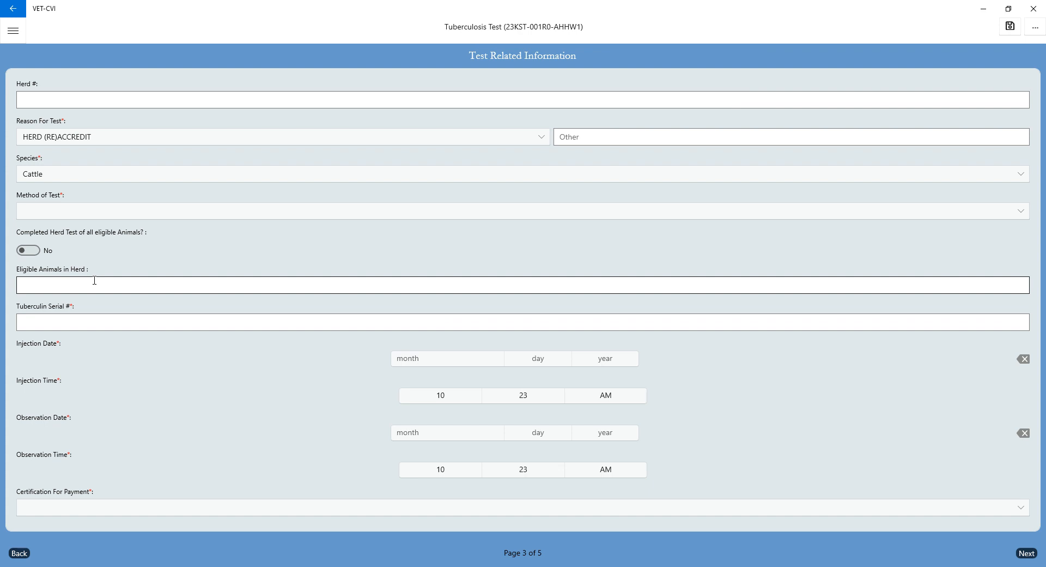
left_click(96, 318)
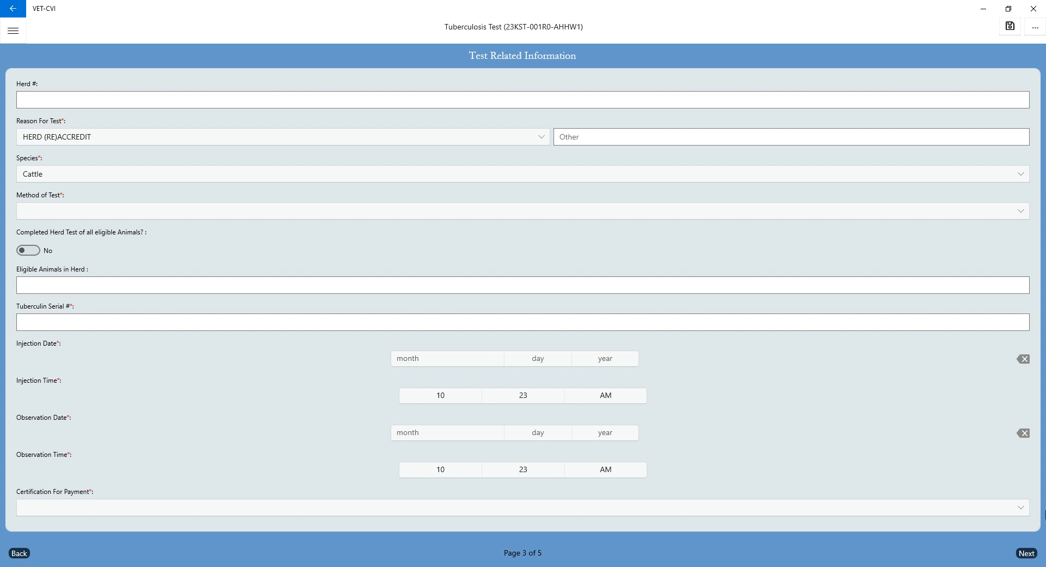
Step: Proceed past the test information page with its remaining required fields empty and start adding an animal entry
left_click(1026, 554)
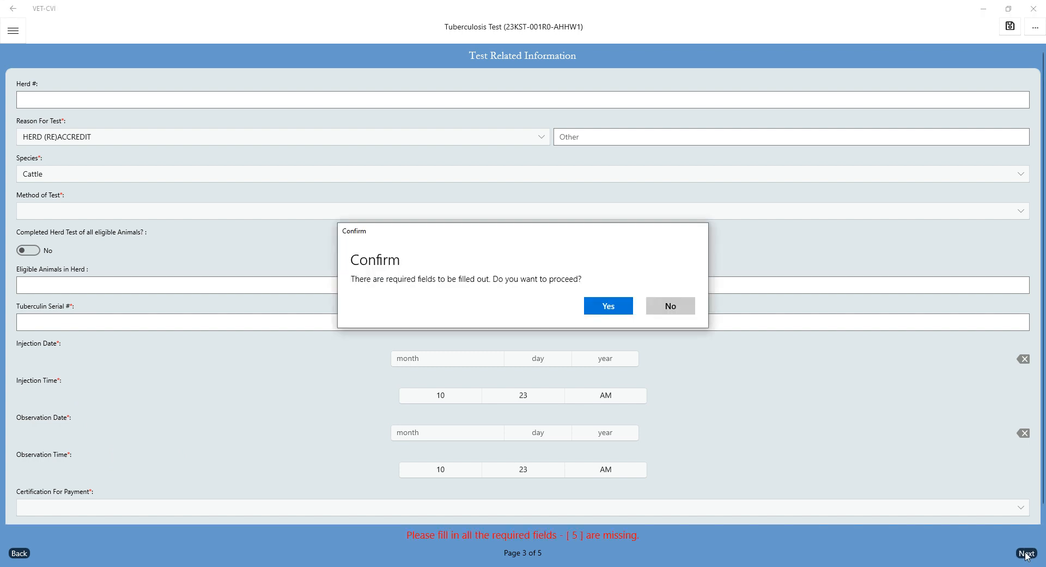
left_click(600, 307)
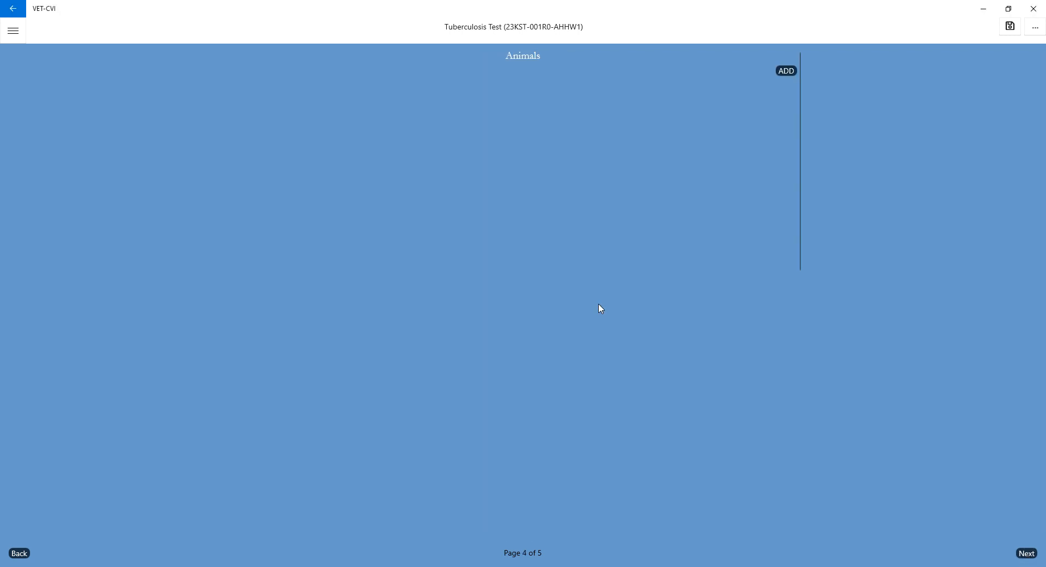
left_click(786, 72)
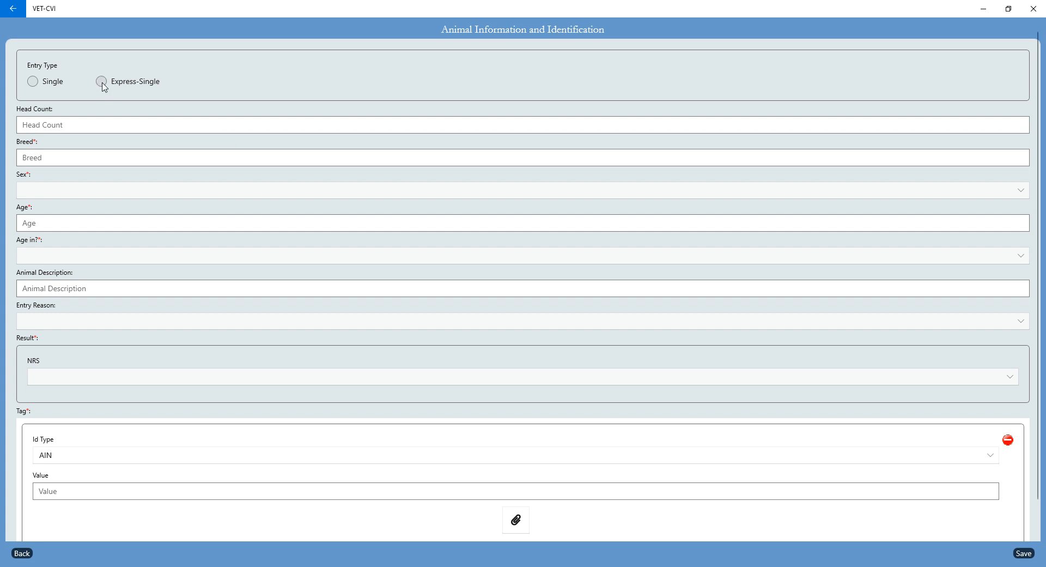
Step: Choose the Express-Single entry type with a head count of 10 and the breed Gersey
left_click(102, 82)
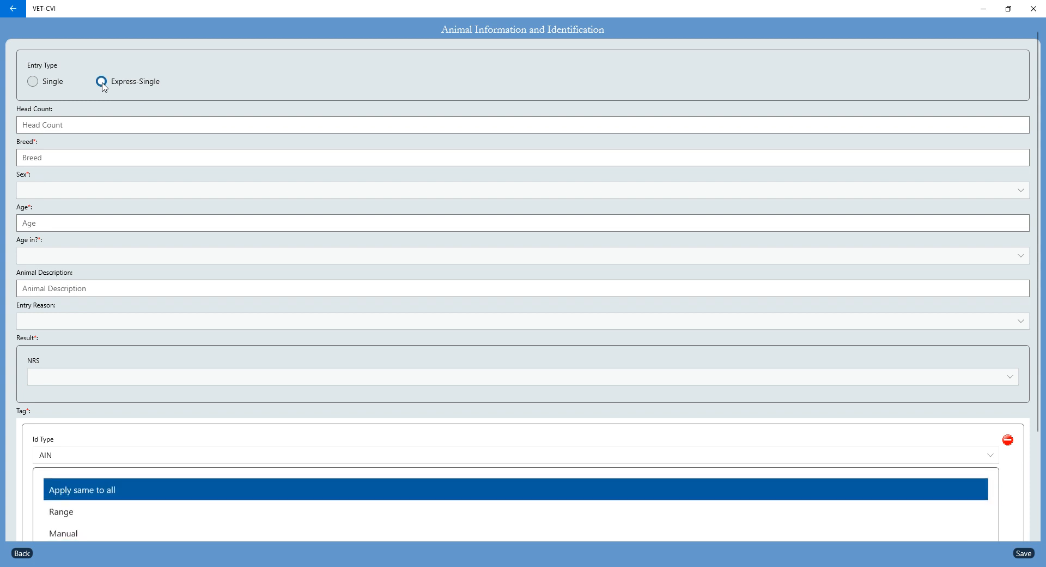
left_click(96, 123)
type("10")
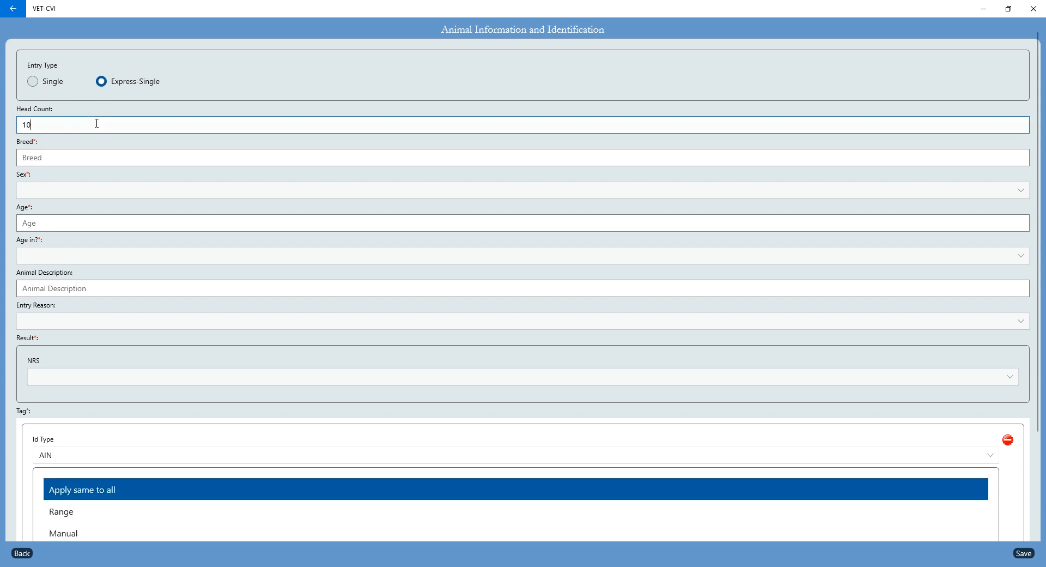
left_click(101, 161)
type("Gersey")
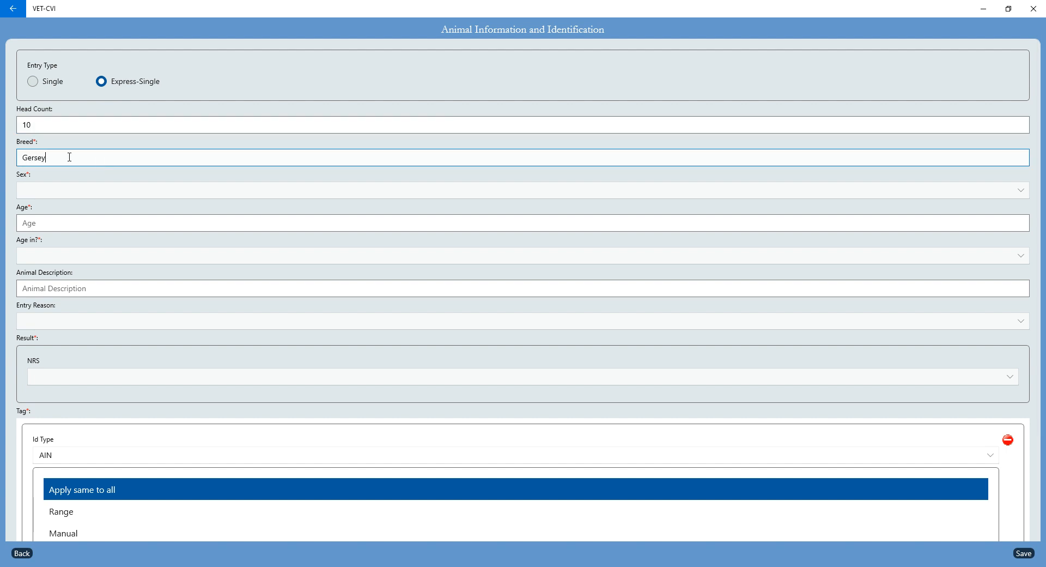
Step: Set the animals' sex to Female and their age to 2 Years
left_click(78, 192)
left_click(35, 118)
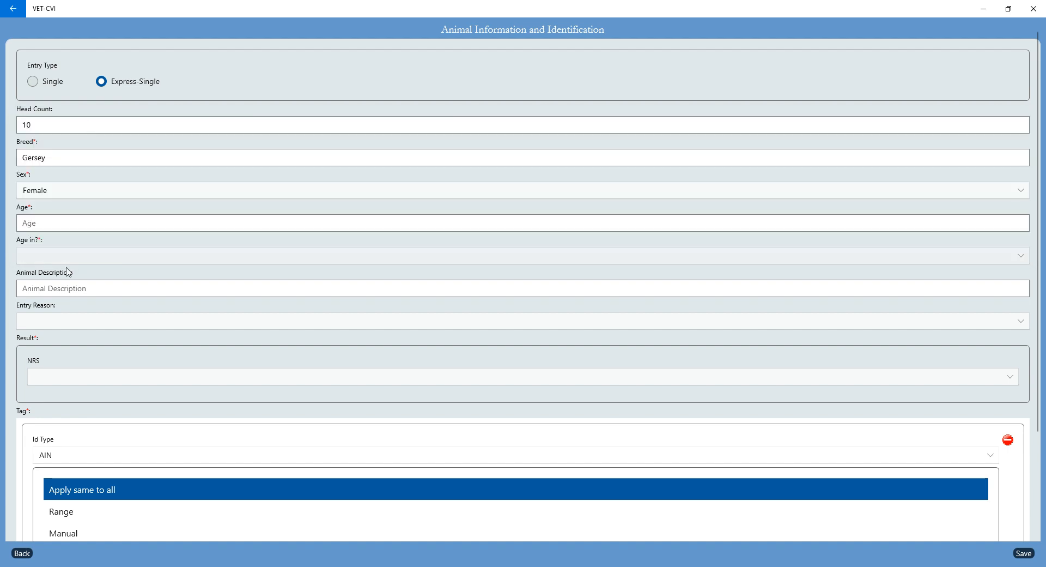
left_click(74, 224)
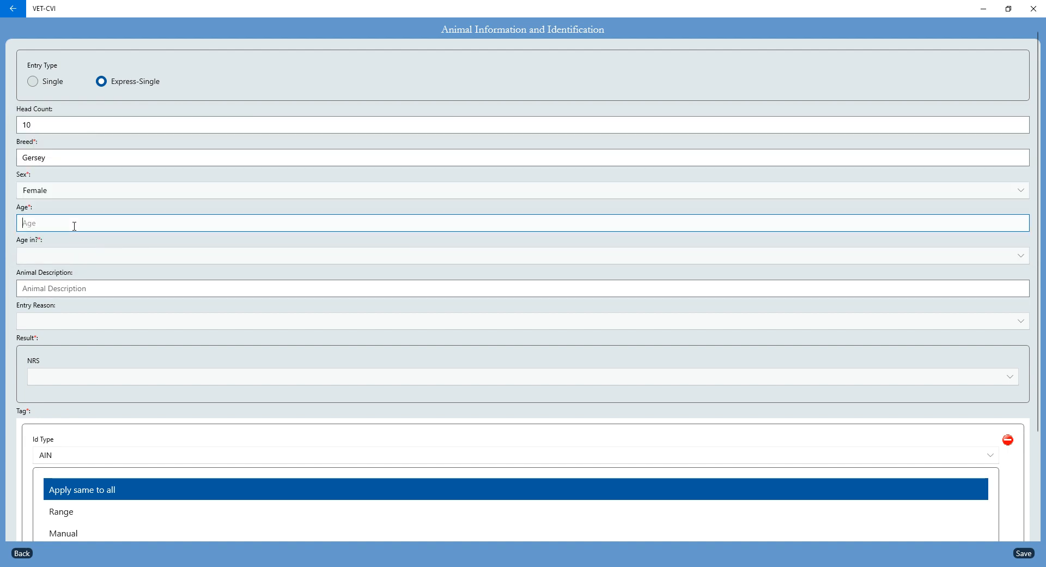
type("2")
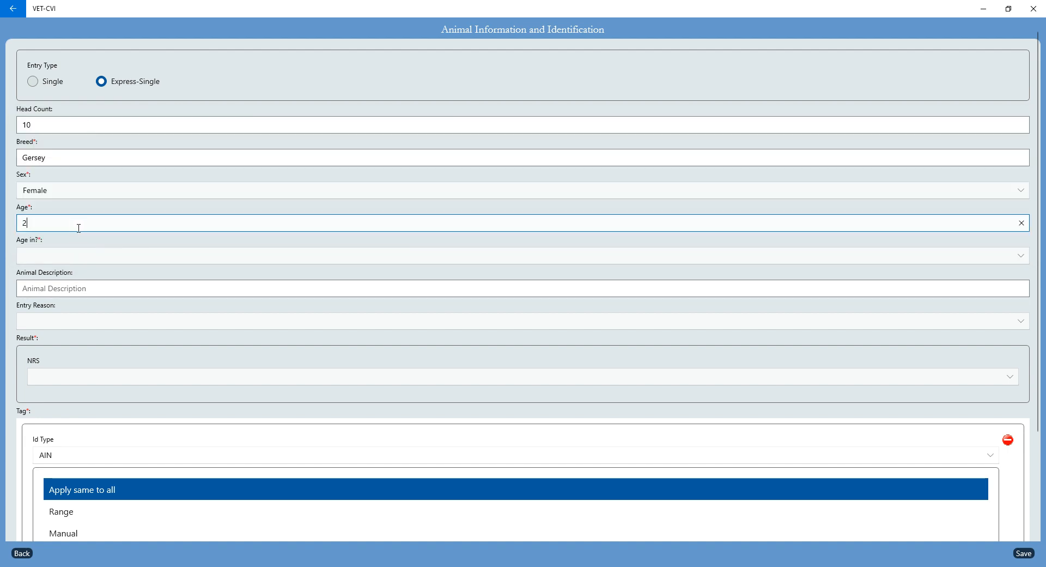
left_click(71, 260)
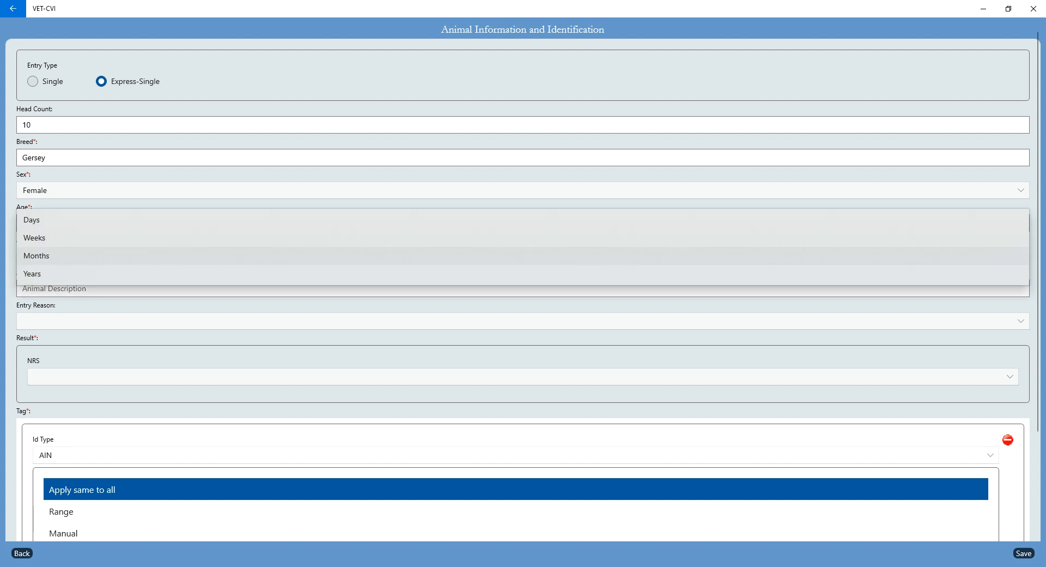
left_click(69, 276)
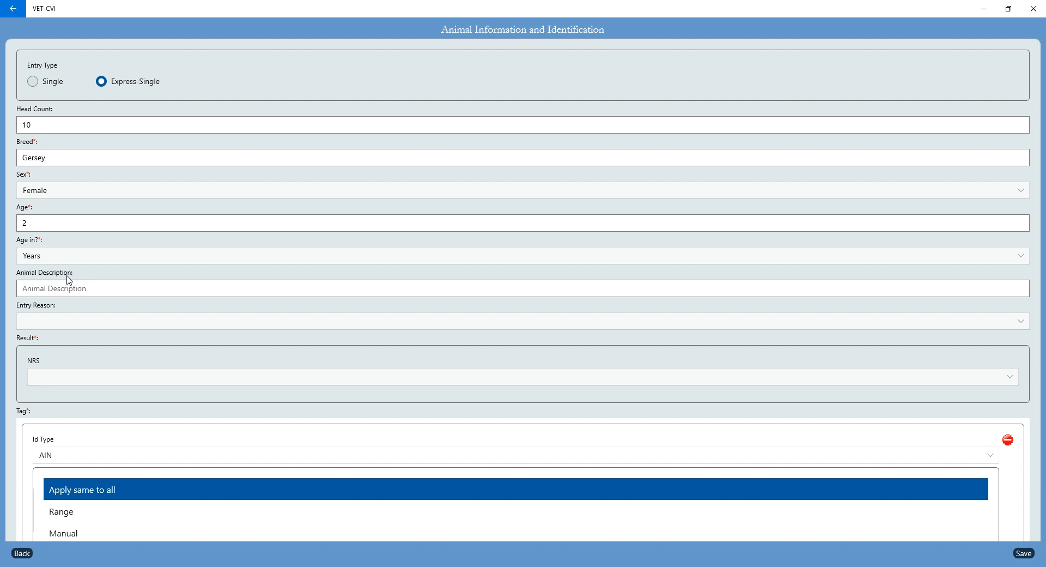
Step: Describe the animals as "Bred Gersey Heifers" and set the NRS result to Negative
left_click(77, 287)
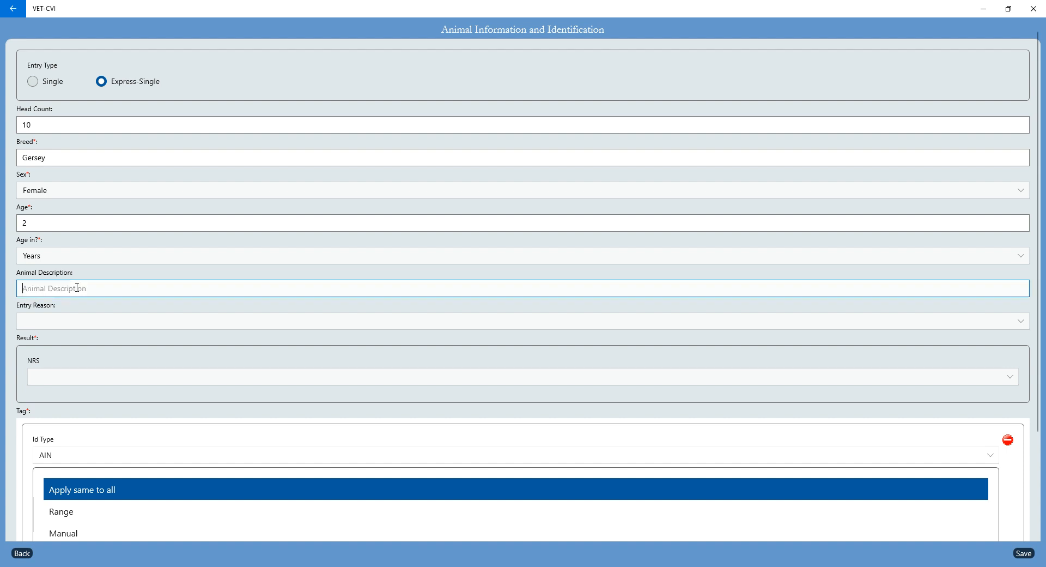
type("Bred Ge")
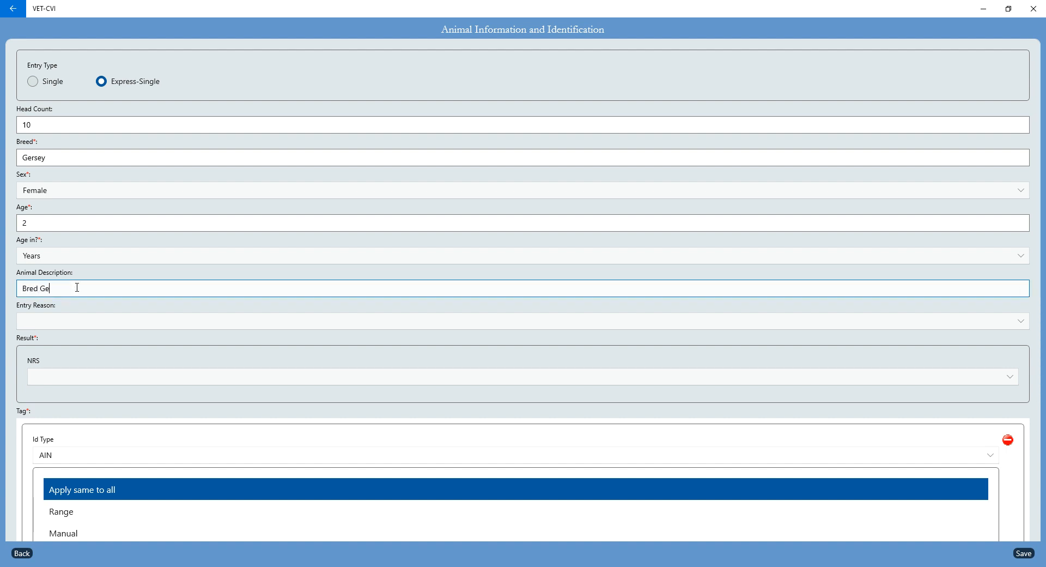
type("rsey Heifers")
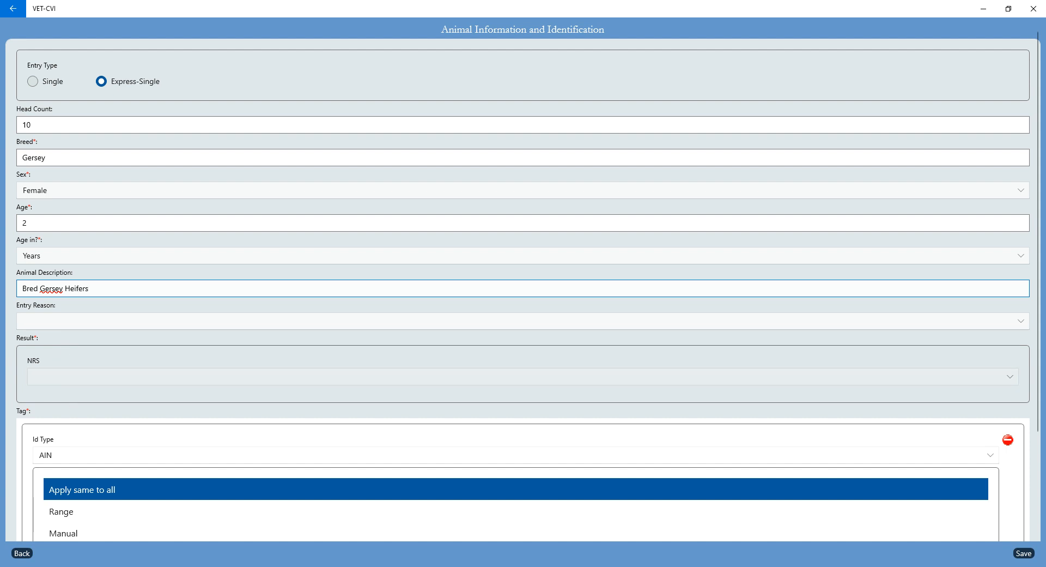
left_click(54, 381)
left_click(65, 359)
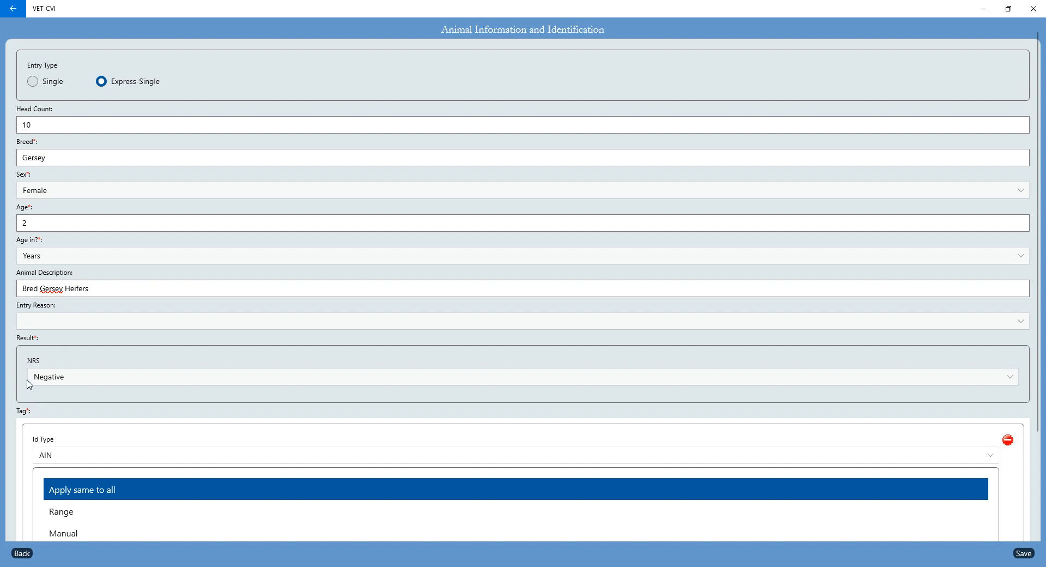
left_click(88, 376)
left_click(91, 377)
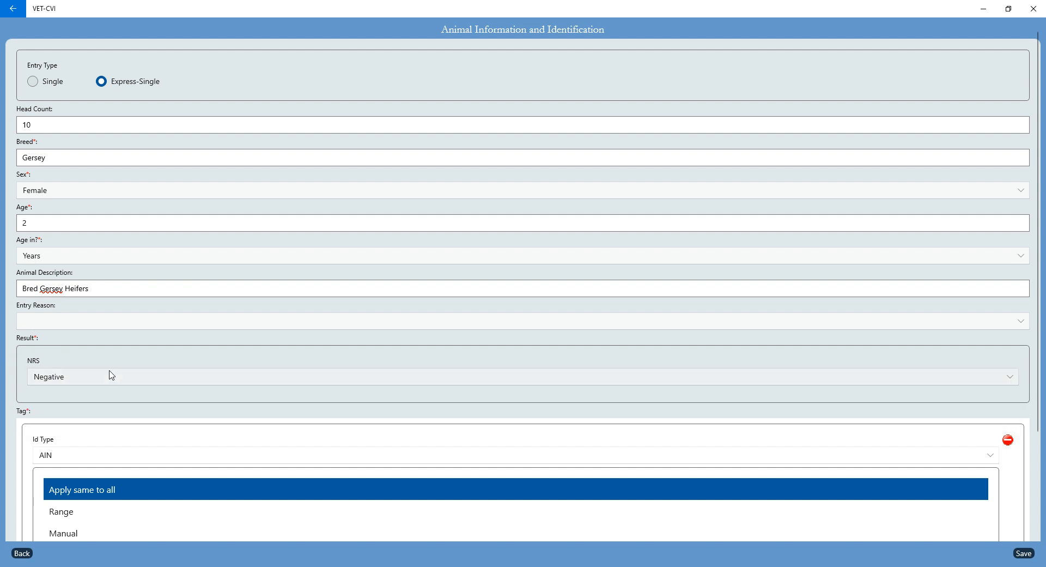
Step: Paste the ten AIN tag numbers using the Manual option, without a trailing blank line, and save the animal group
scroll(206, 392, "down", 3)
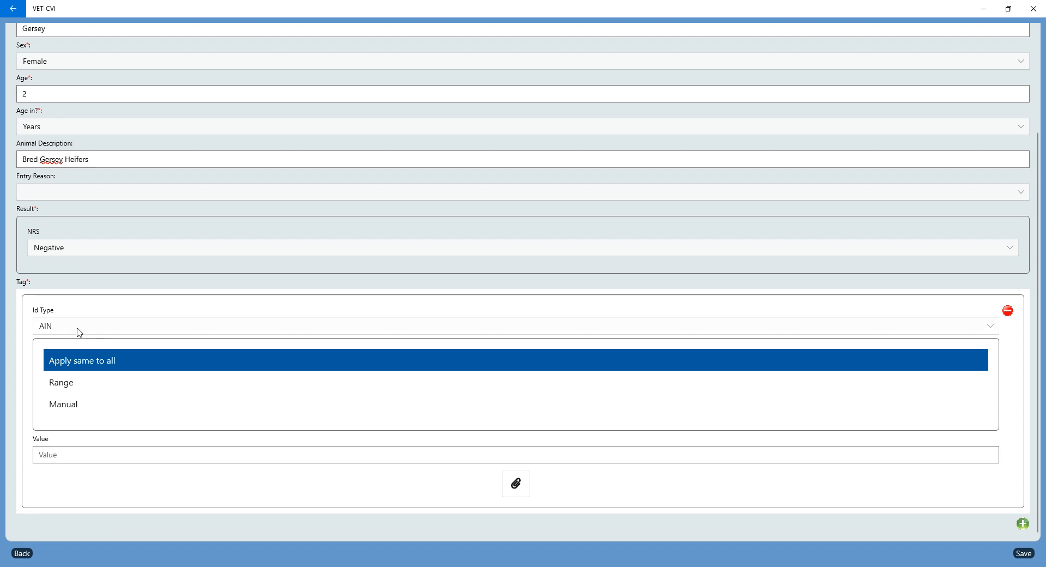
left_click(65, 403)
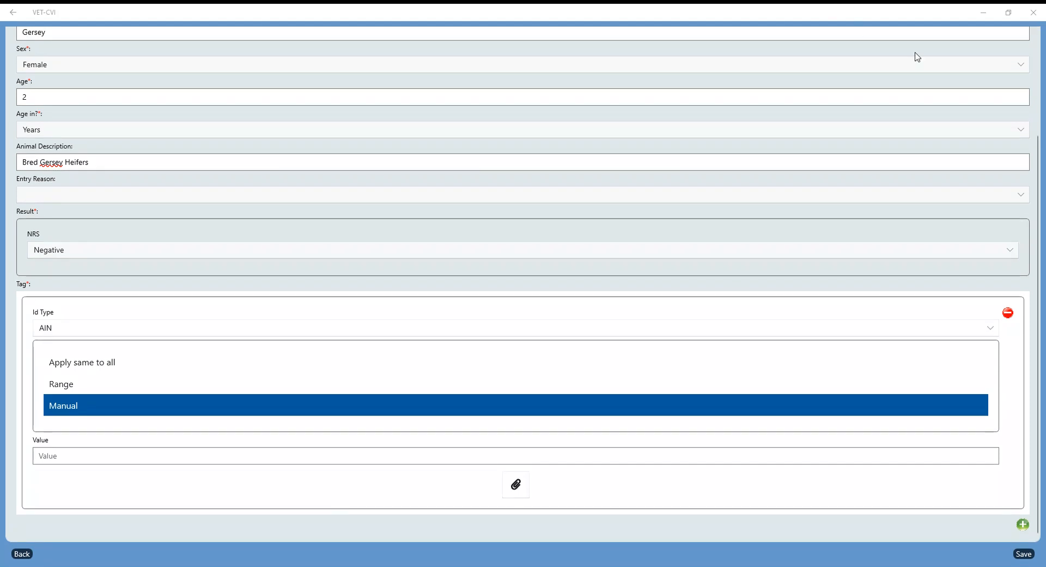
left_click(80, 458)
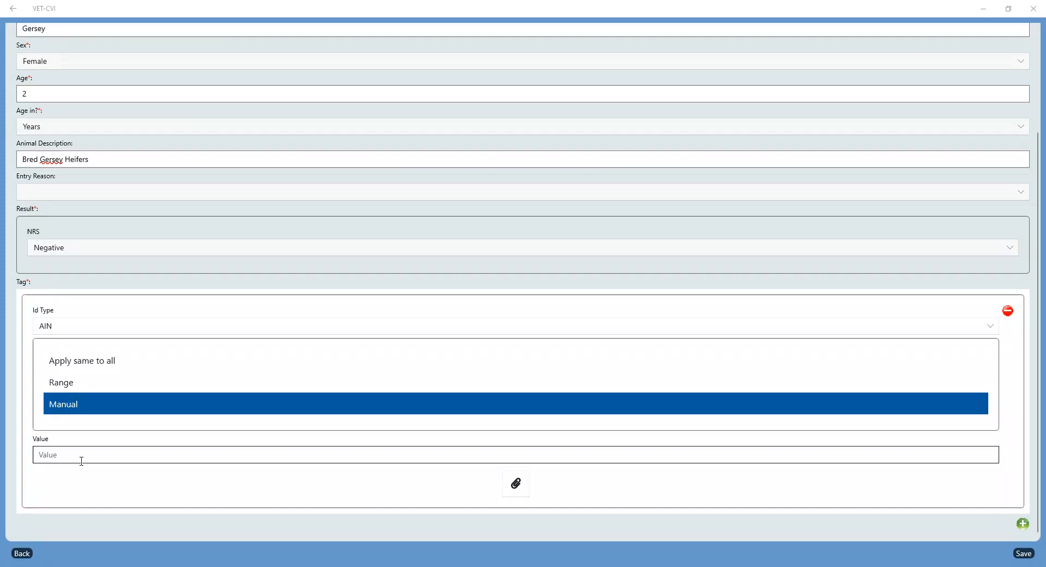
key("ctrl+v")
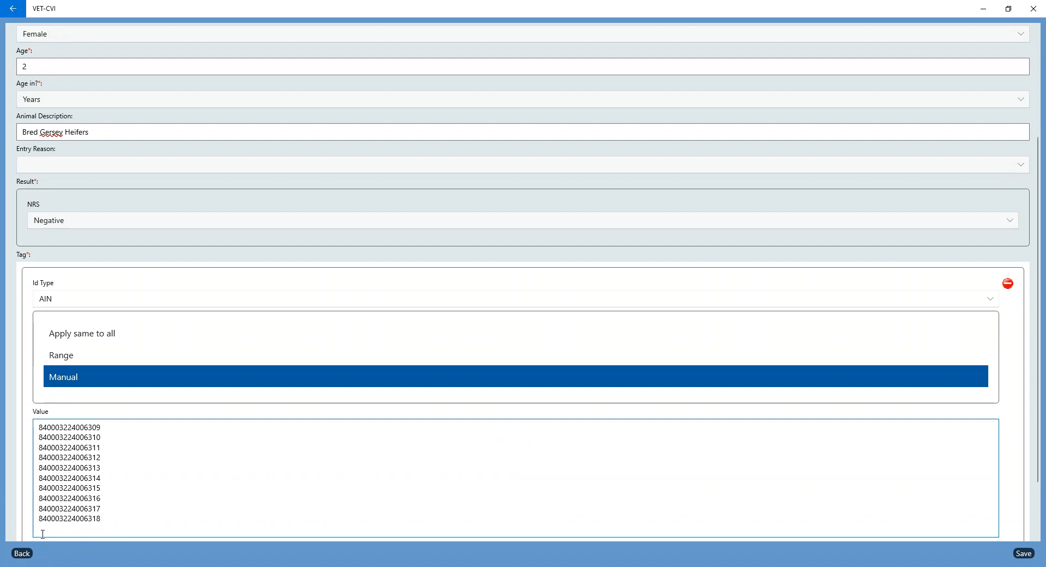
mouse_move(43, 534)
left_mouse_down()
mouse_move(84, 534)
mouse_move(41, 534)
mouse_move(58, 534)
left_mouse_up()
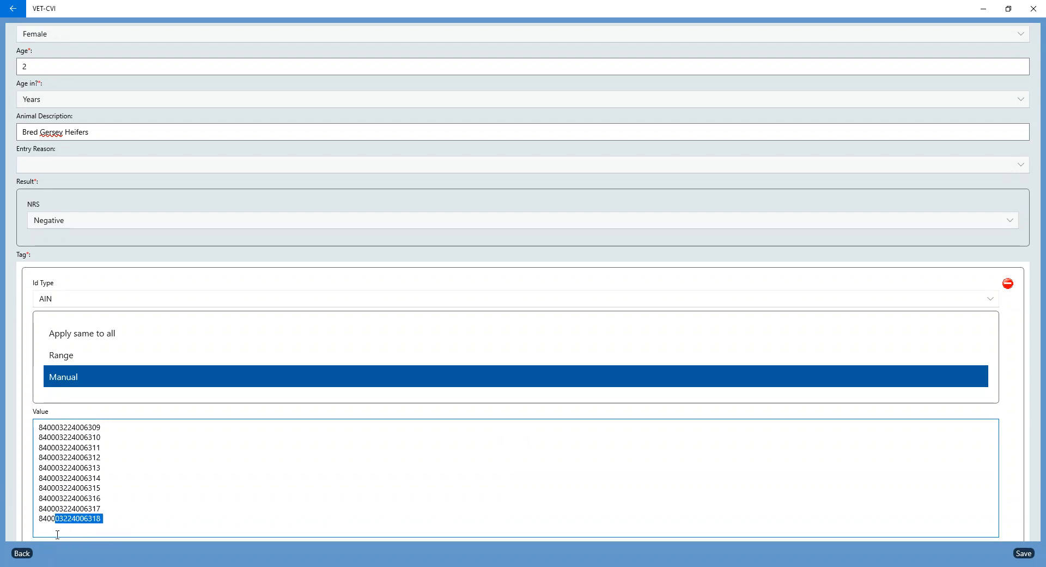
left_click(57, 534)
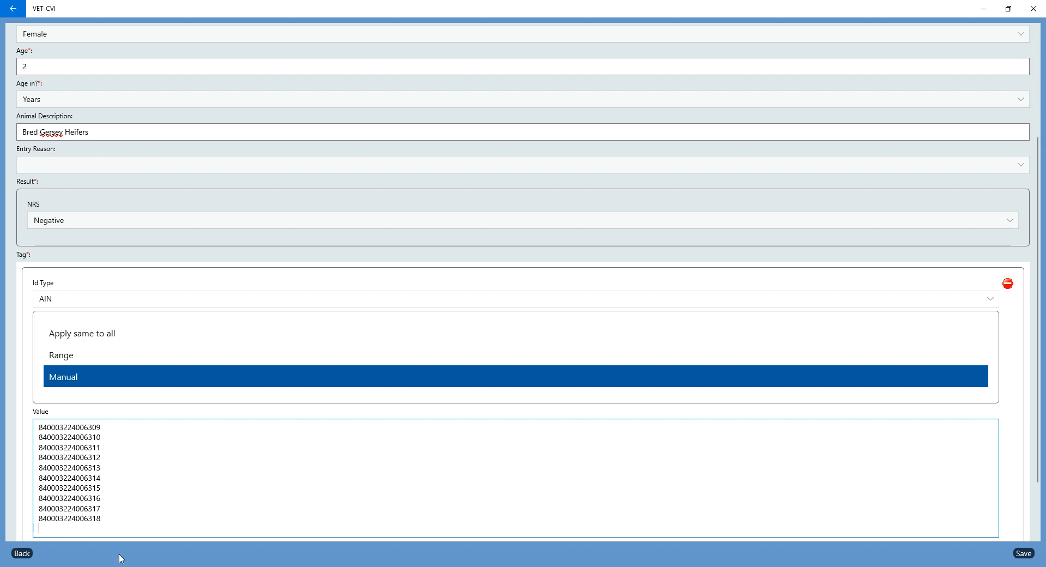
key("BackSpace")
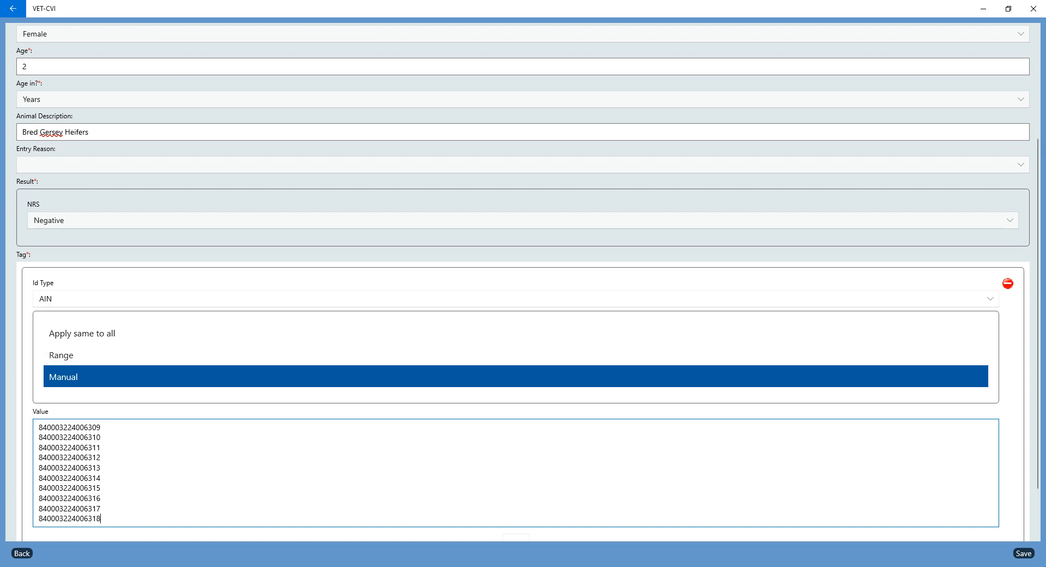
left_click(1023, 553)
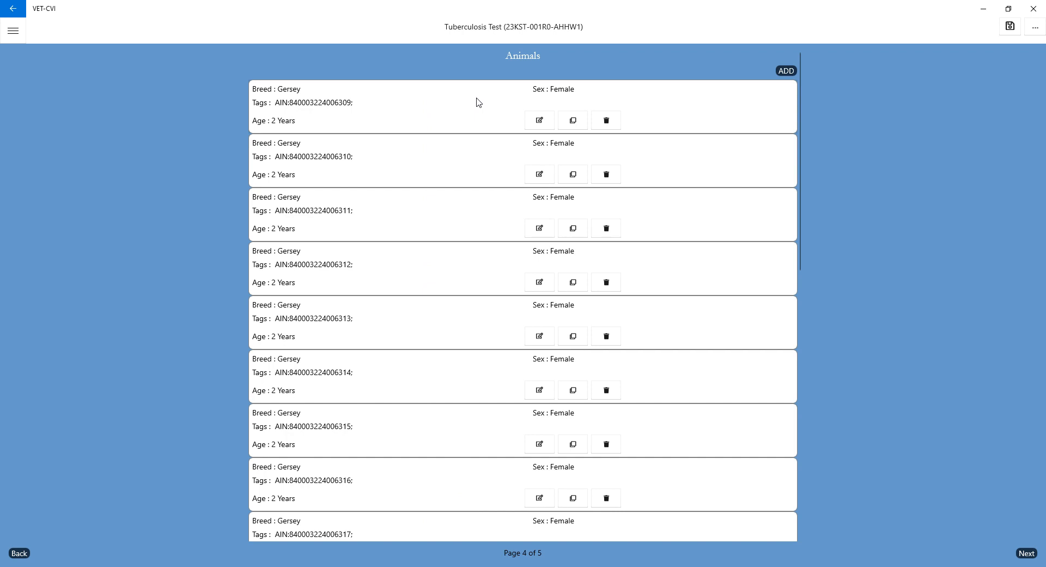
Step: Edit the first animal in the list, setting its age to 18 Months, and save the record
left_click(539, 121)
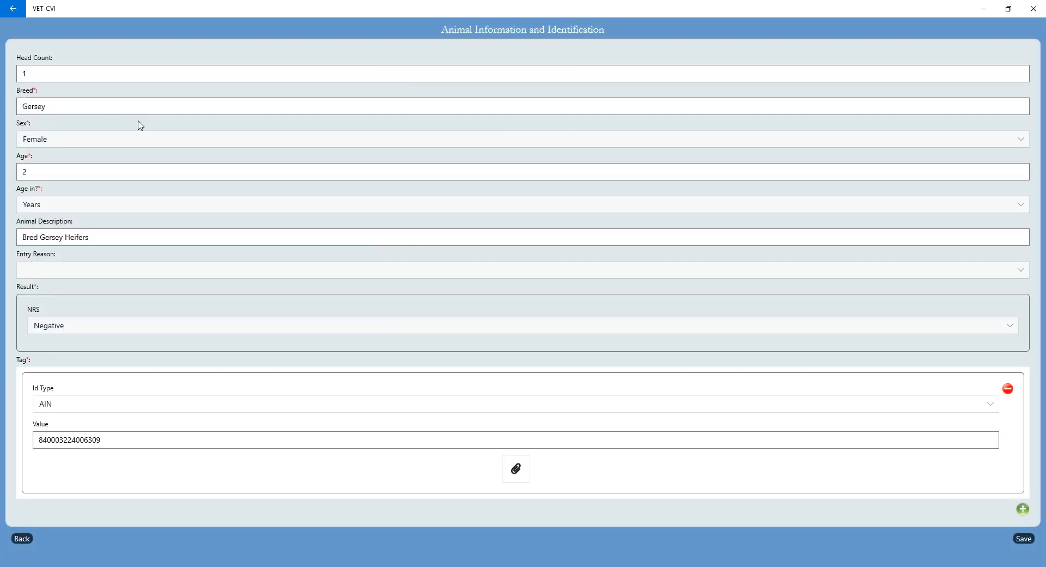
left_click(71, 172)
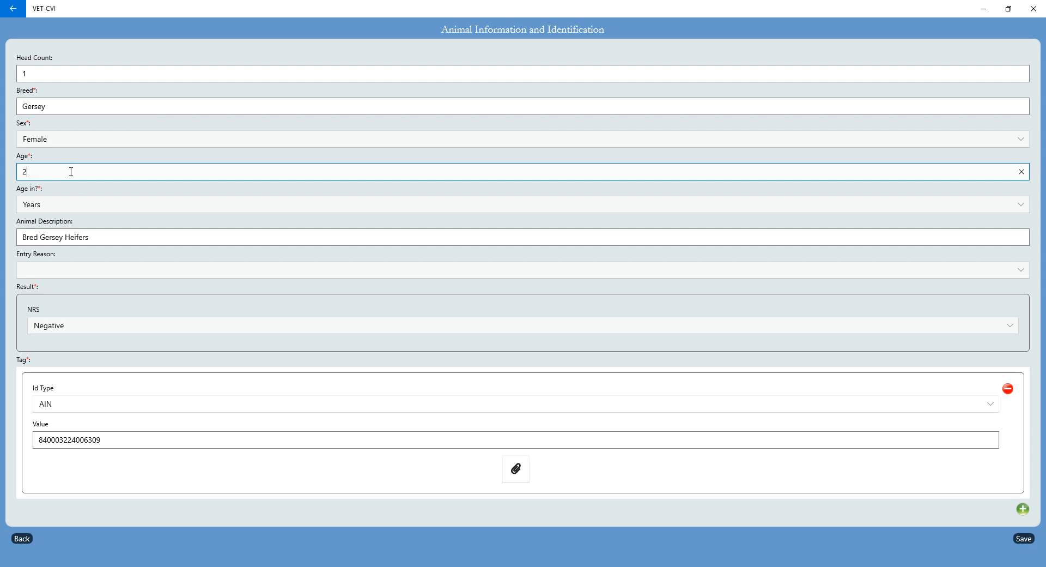
left_click_drag(71, 172, 9, 175)
type("18")
left_click(79, 204)
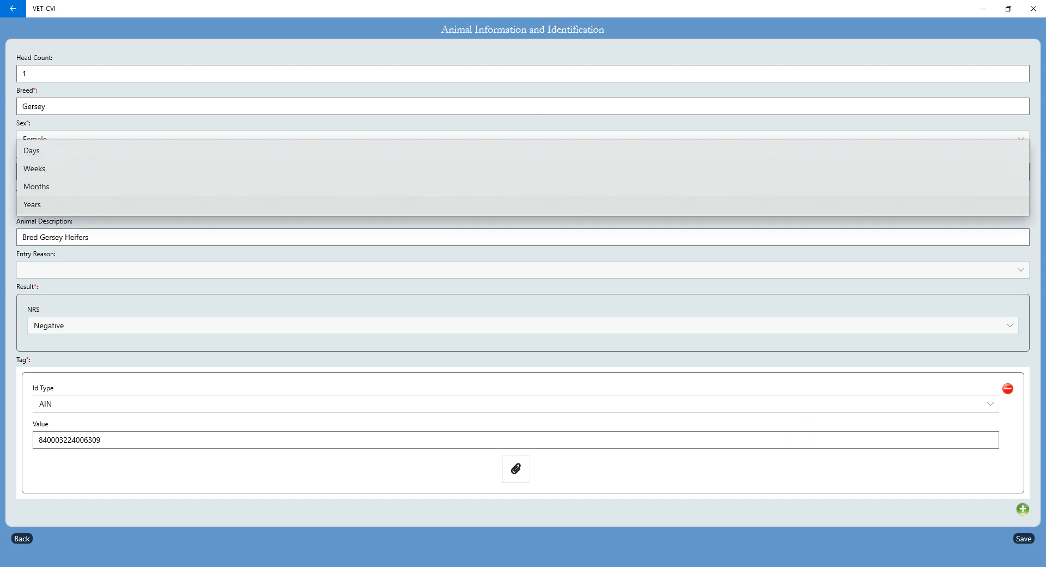
left_click(76, 187)
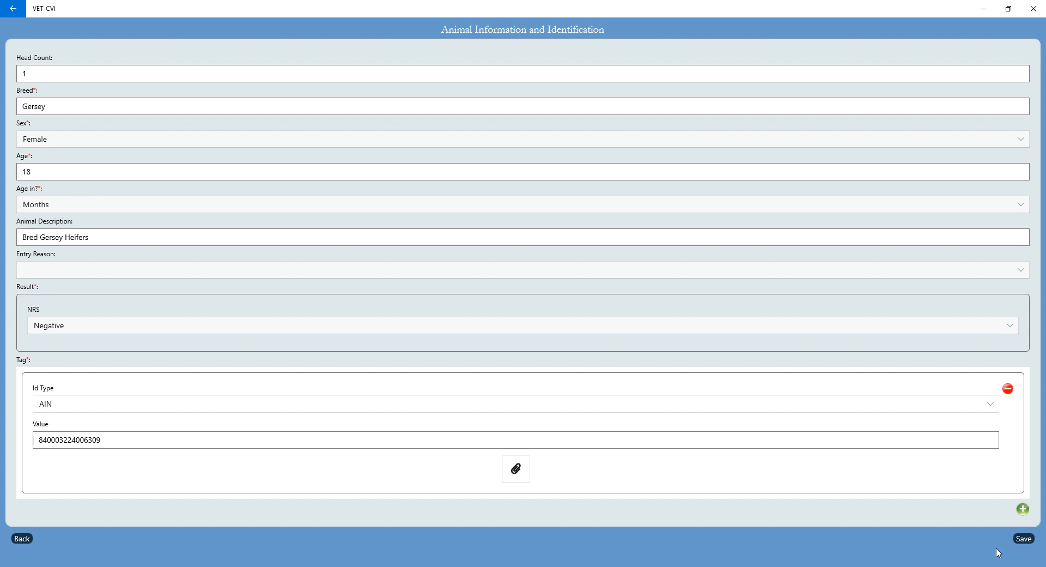
left_click(1023, 540)
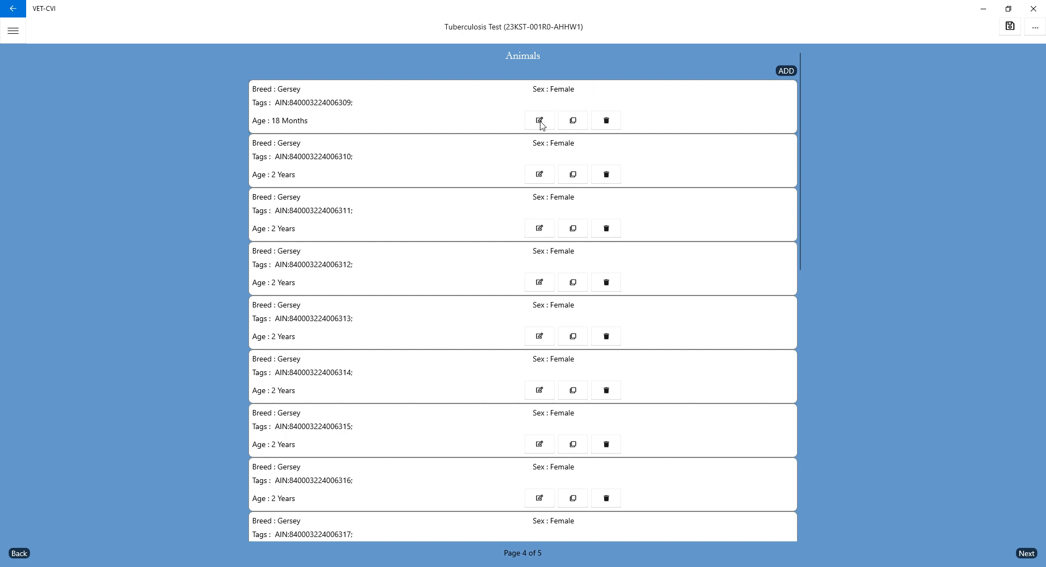
Step: Proceed to the TB test review page and examine its sections for missing required fields
left_click(1027, 555)
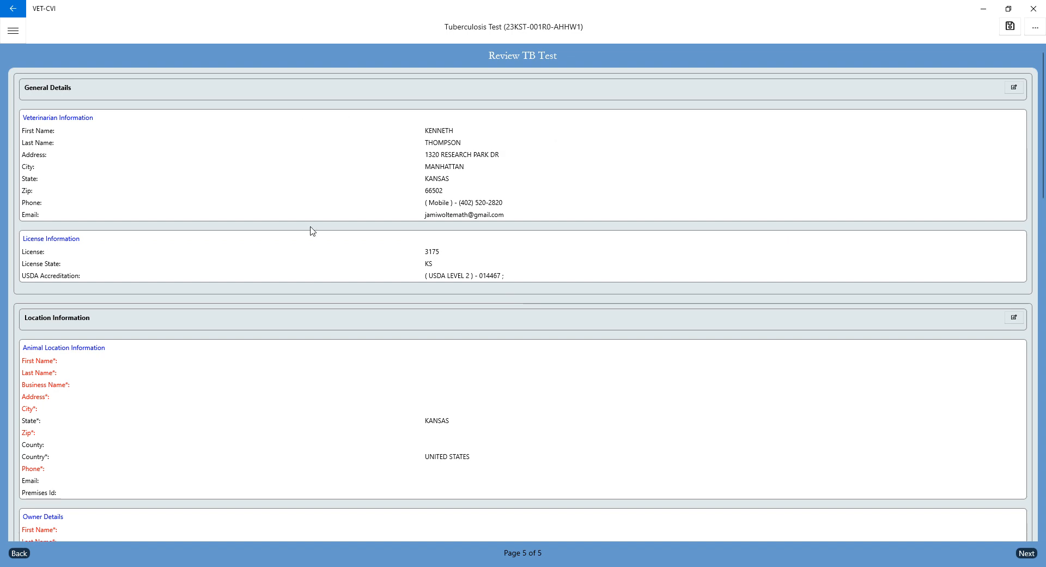
scroll(310, 231, "down", 6)
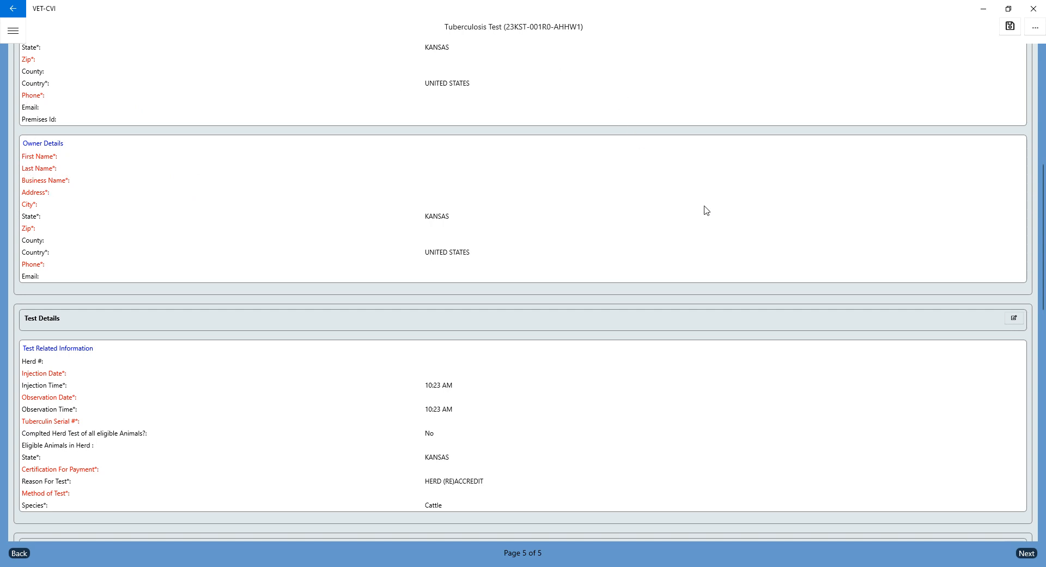
scroll(706, 210, "up", 7)
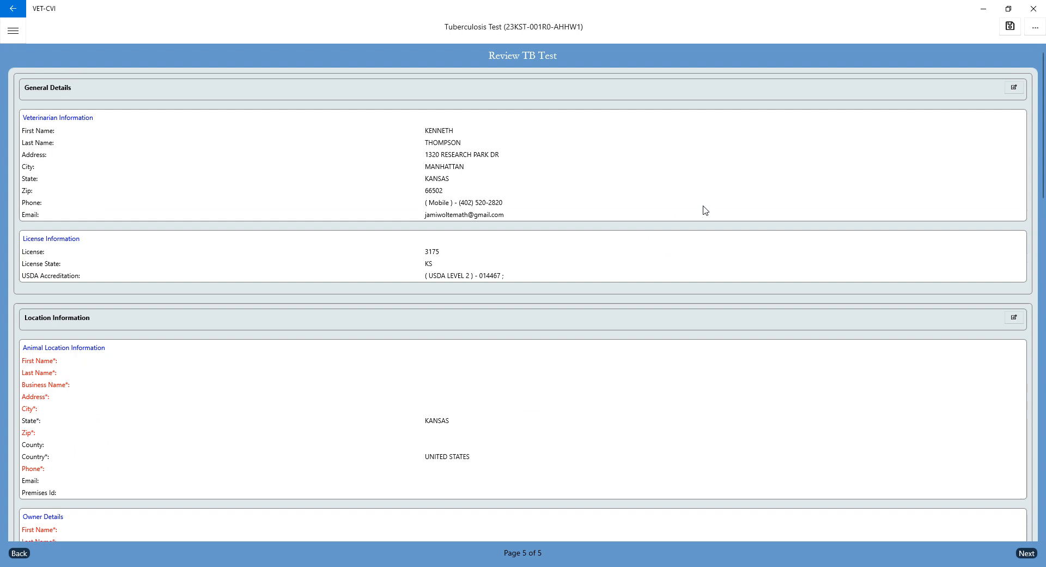
Step: Jump from the review to the Location Information section and continue past it to the Test Related Information page
left_click(1036, 31)
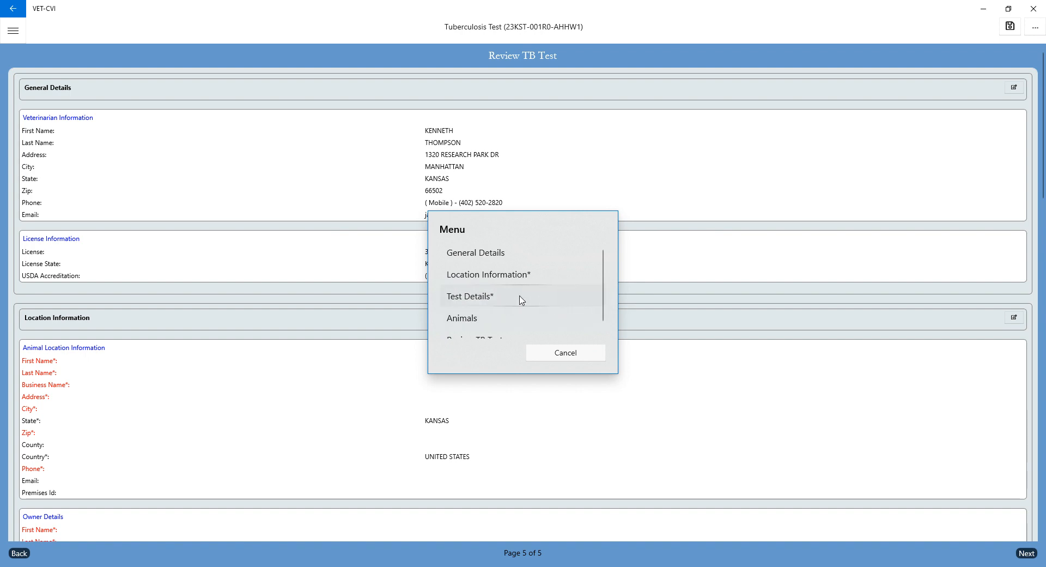
left_click(513, 275)
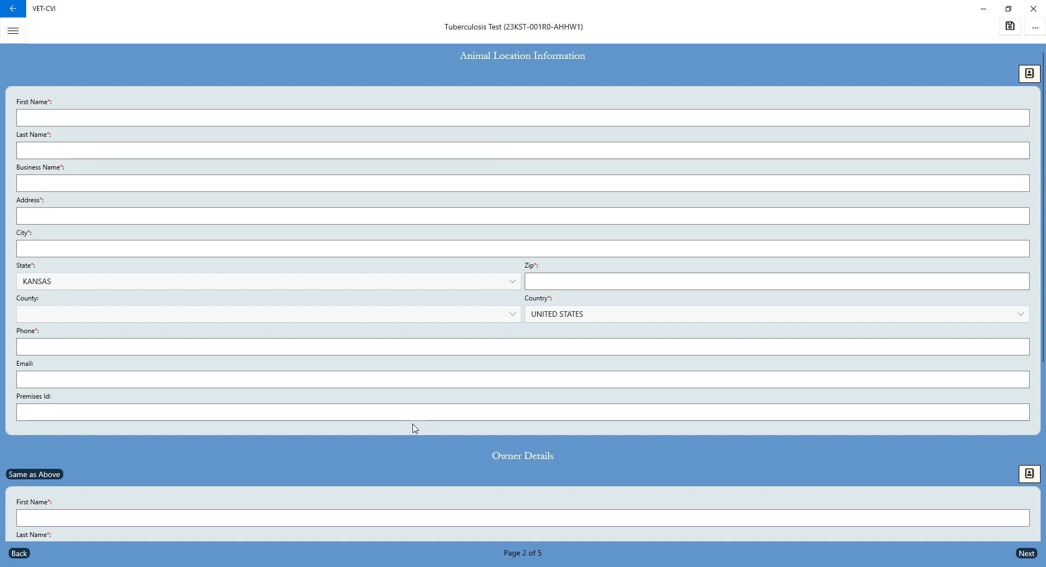
left_click(1033, 555)
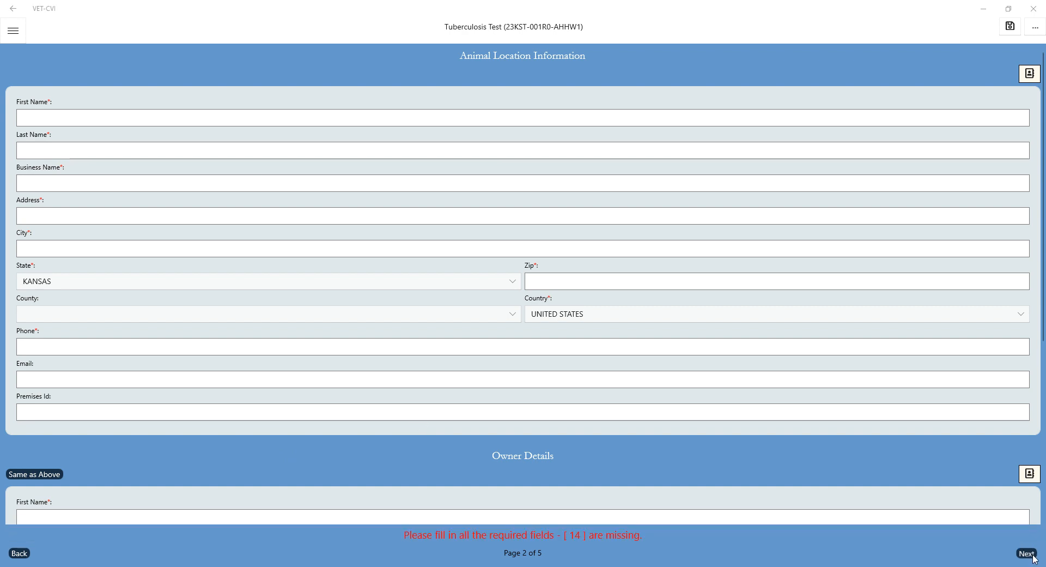
left_click(609, 310)
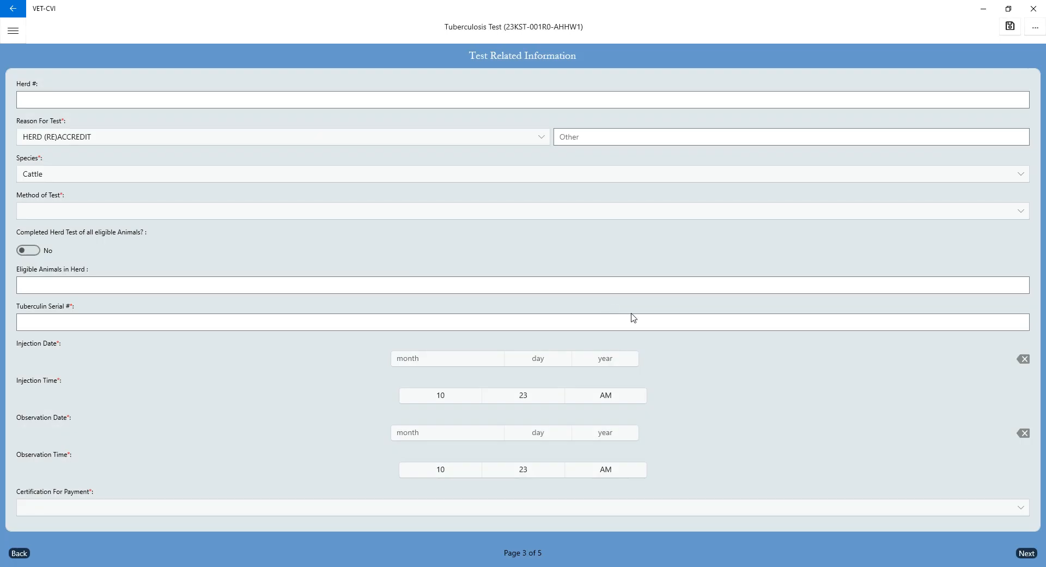
Step: Leave the tuberculosis test for the dashboard and open the list of TB/OCV drafts
left_click(14, 32)
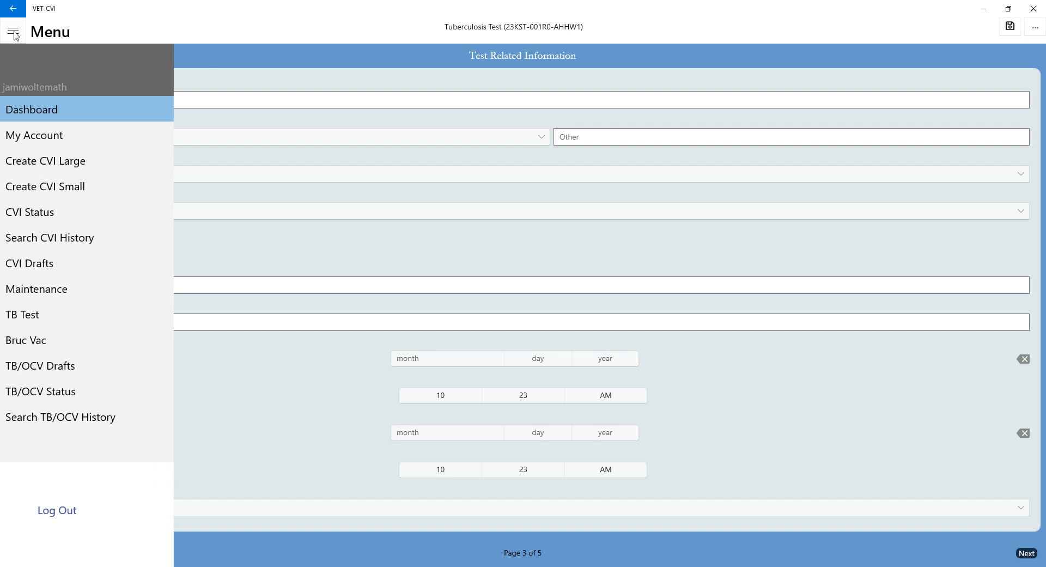
left_click(38, 110)
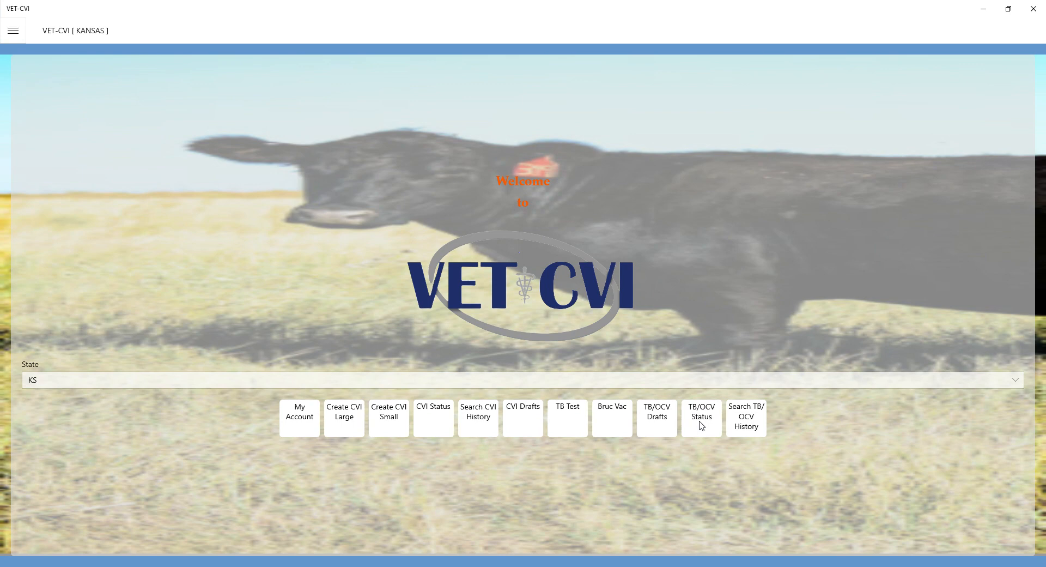
left_click(656, 424)
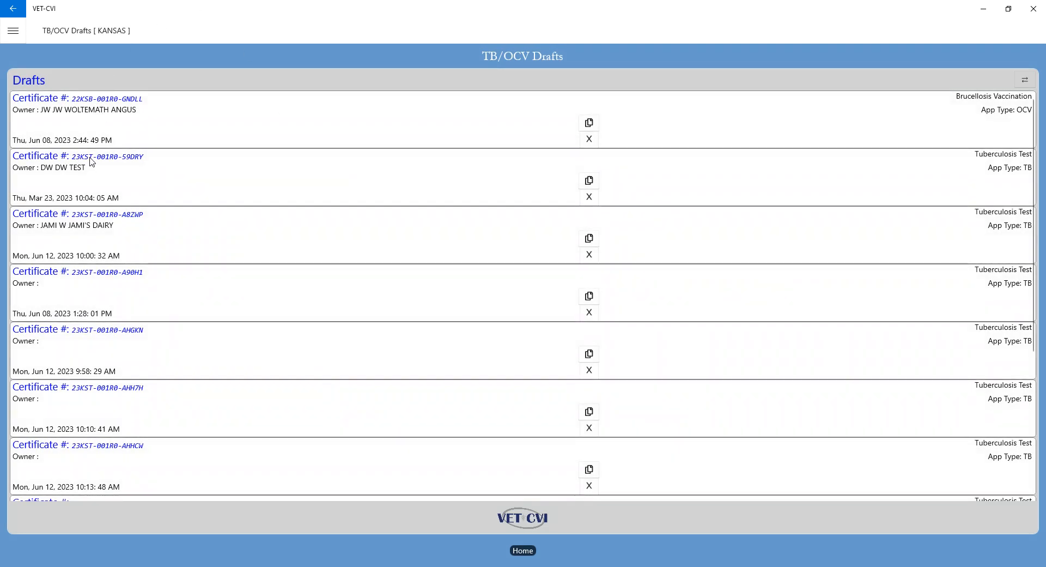
Step: Open the tuberculosis test draft dated Jun 12, 2023 10:00:32 AM and advance through its pages to Animals
left_click(90, 216)
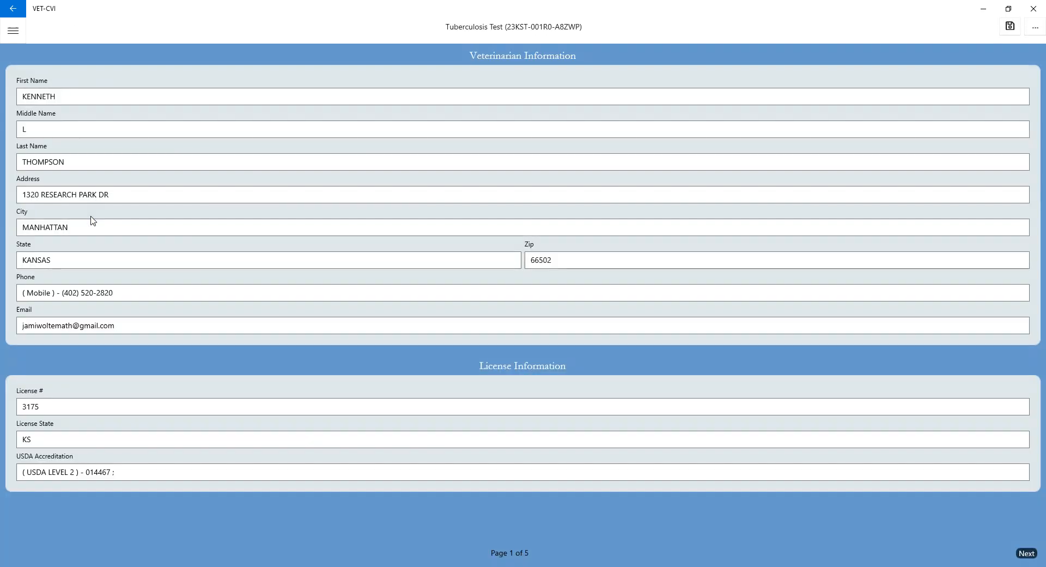
left_click(1023, 555)
left_click(1023, 555)
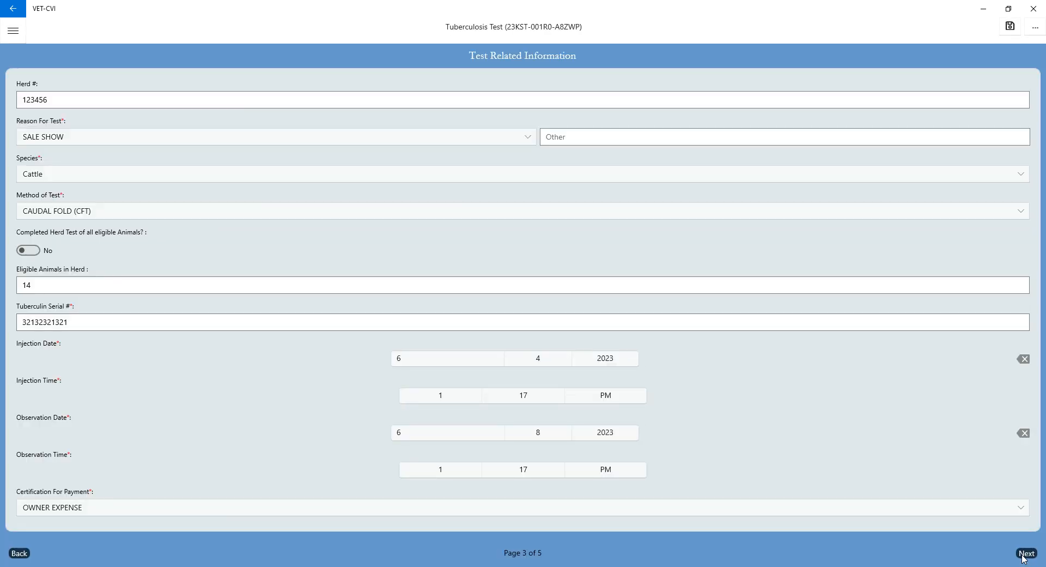
left_click(1023, 555)
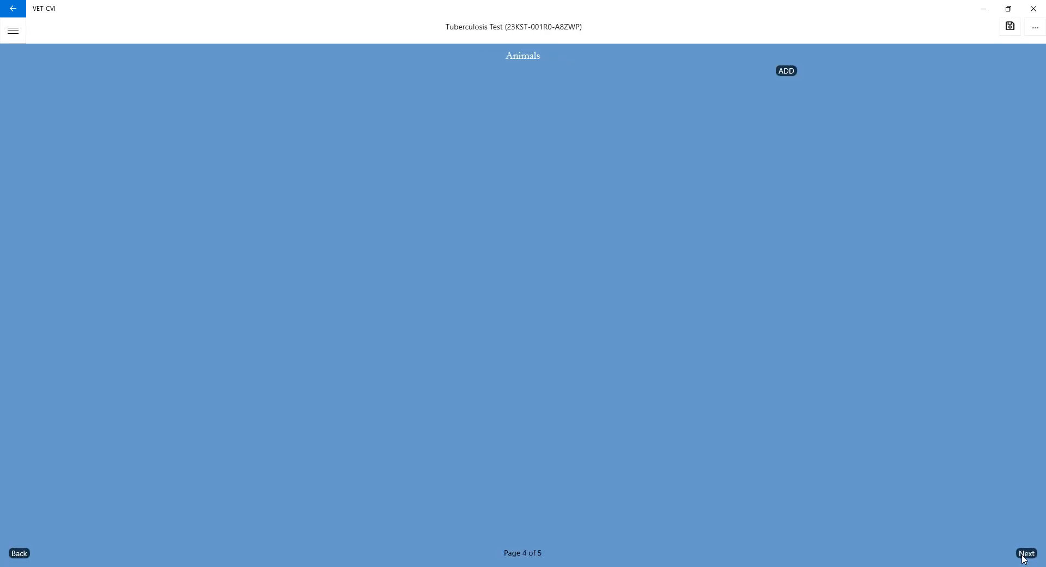